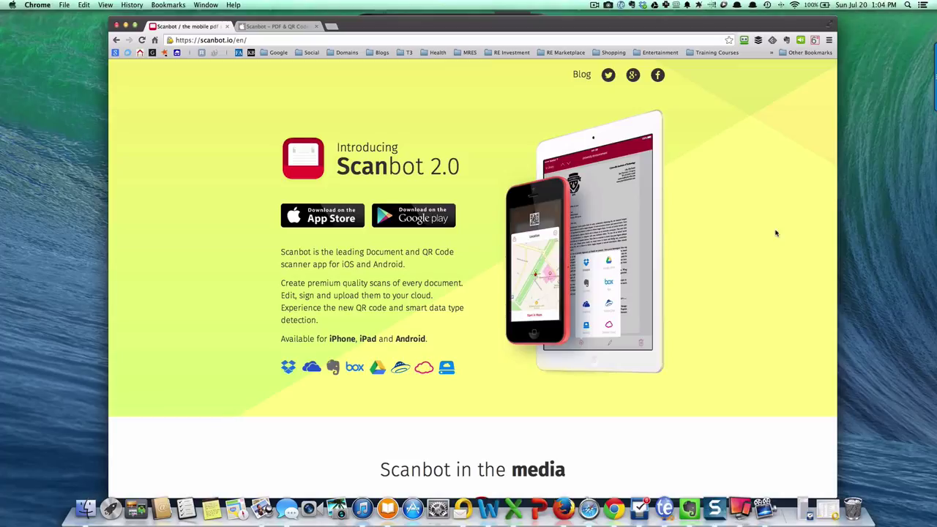
- View the Scanbot homepage and its iTunes Preview listing, and bring the mirrored phone window to the front
{"action": "scroll", "coordinate": [189, 169], "scroll_direction": "left", "scroll_amount": 3}
{"action": "scroll", "coordinate": [229, 217], "scroll_direction": "up", "scroll_amount": 1}
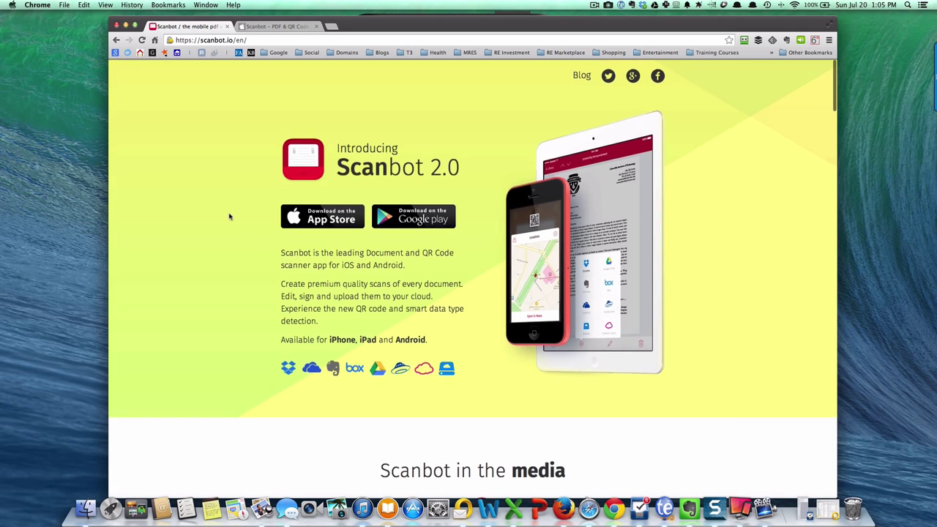
{"action": "key", "text": "ctrl+Tab"}
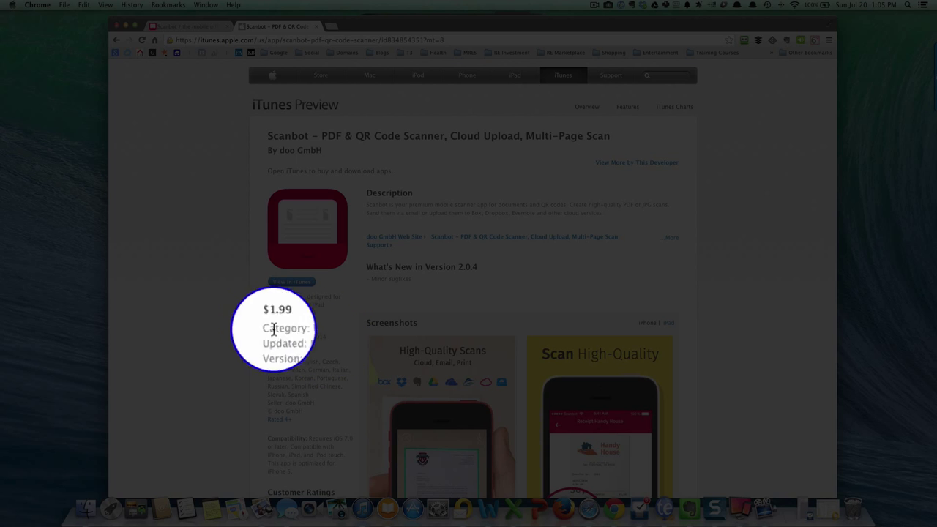
{"action": "scroll", "coordinate": [183, 203], "scroll_direction": "up", "scroll_amount": 1}
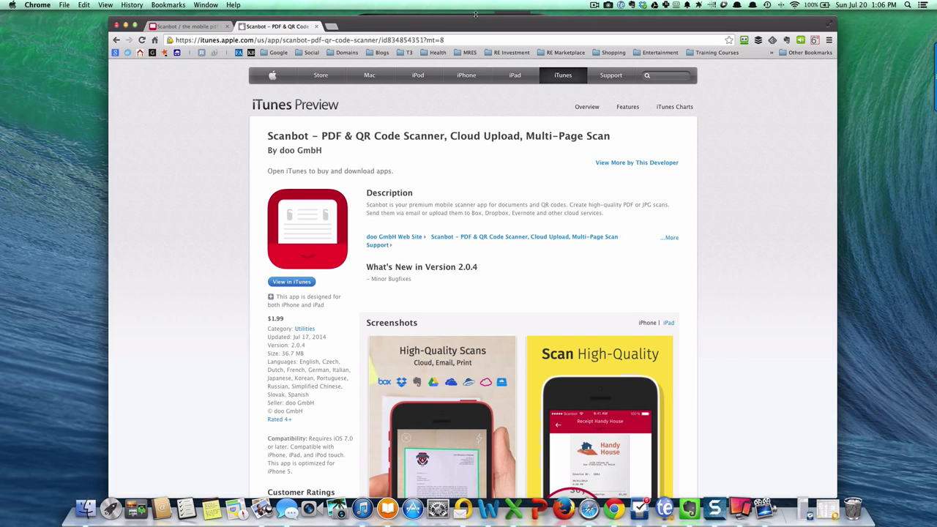
{"action": "left_click", "coordinate": [475, 18]}
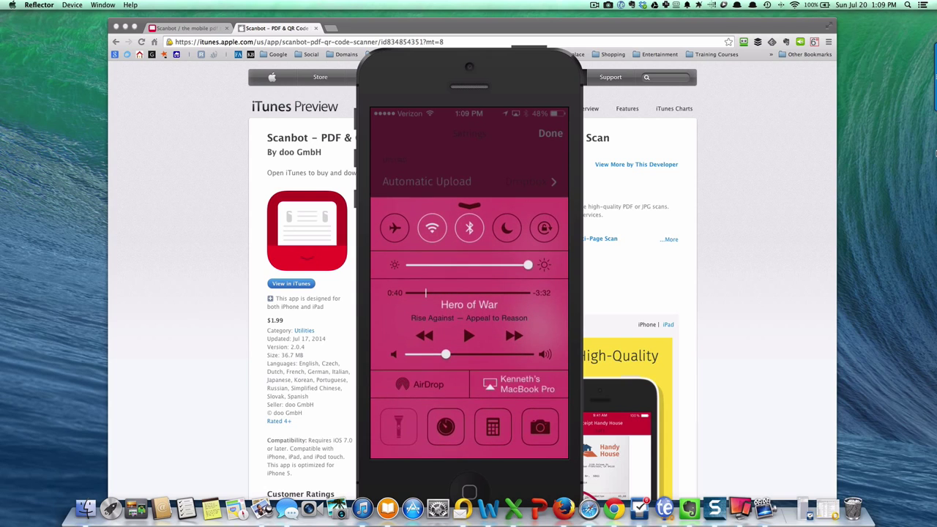
- Open the Dropbox folder in Finder and show the contents of its Scanbot folder
{"action": "left_click", "coordinate": [644, 7]}
{"action": "left_click", "coordinate": [689, 26]}
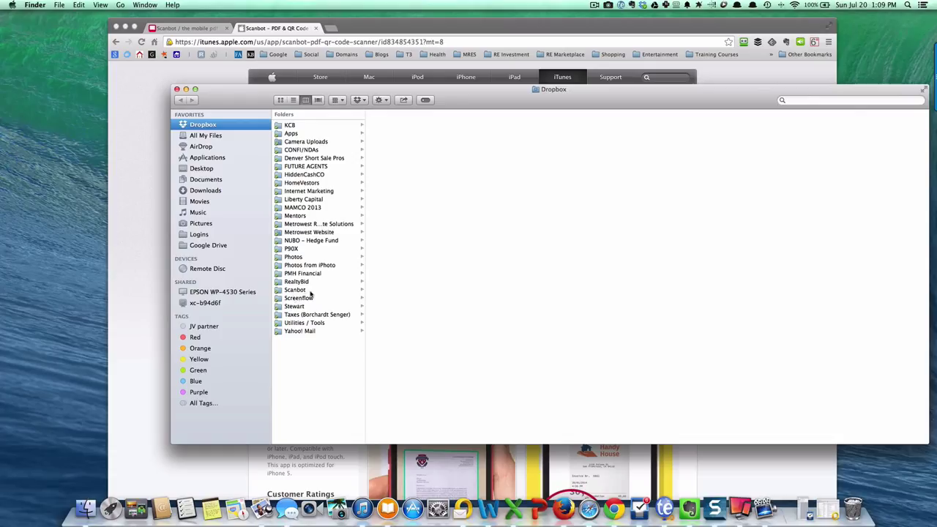
{"action": "left_click", "coordinate": [278, 292]}
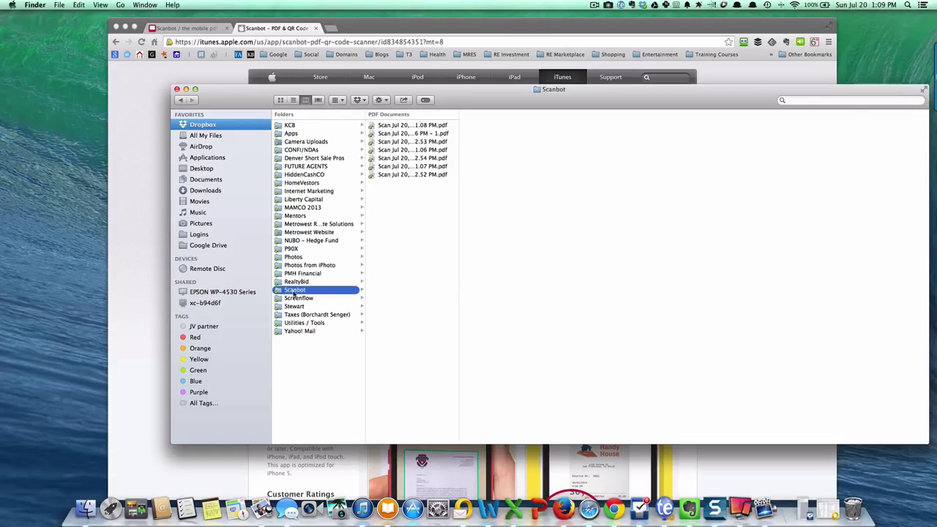
- Preview the first four PDF scans in the Scanbot folder one after another
{"action": "left_click", "coordinate": [426, 126]}
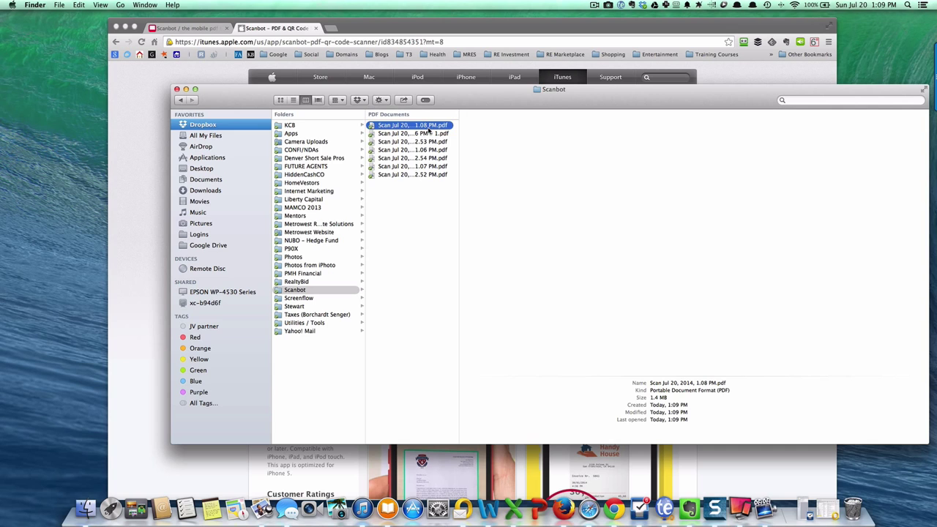
{"action": "left_click", "coordinate": [430, 134]}
{"action": "left_click", "coordinate": [431, 142]}
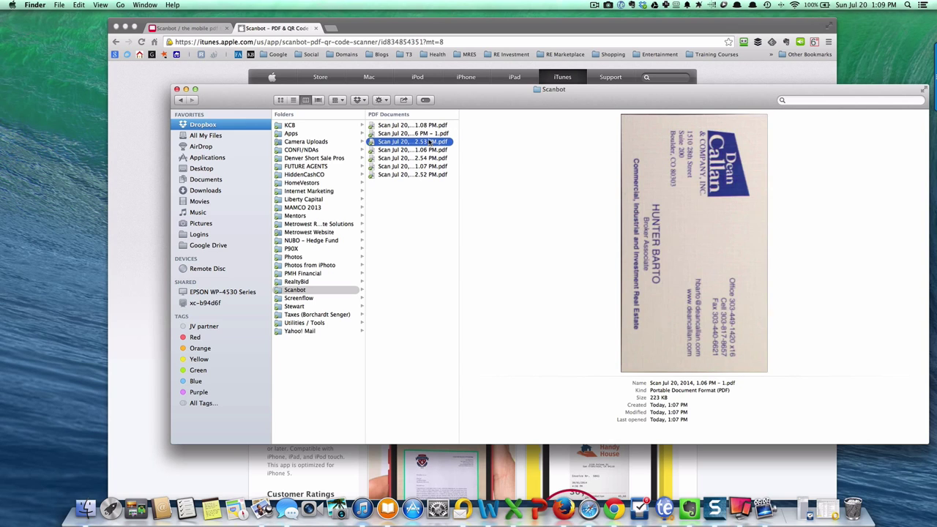
{"action": "left_click", "coordinate": [431, 151]}
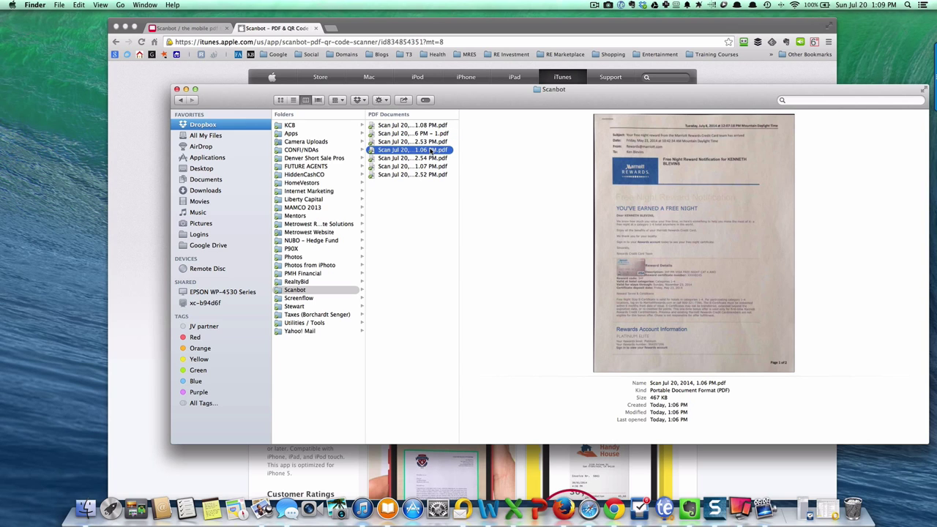
- Open Scan Jul 20, 2014, 1.06 PM.pdf in Preview to check the scanned letter, and close it
{"action": "left_click", "coordinate": [432, 150]}
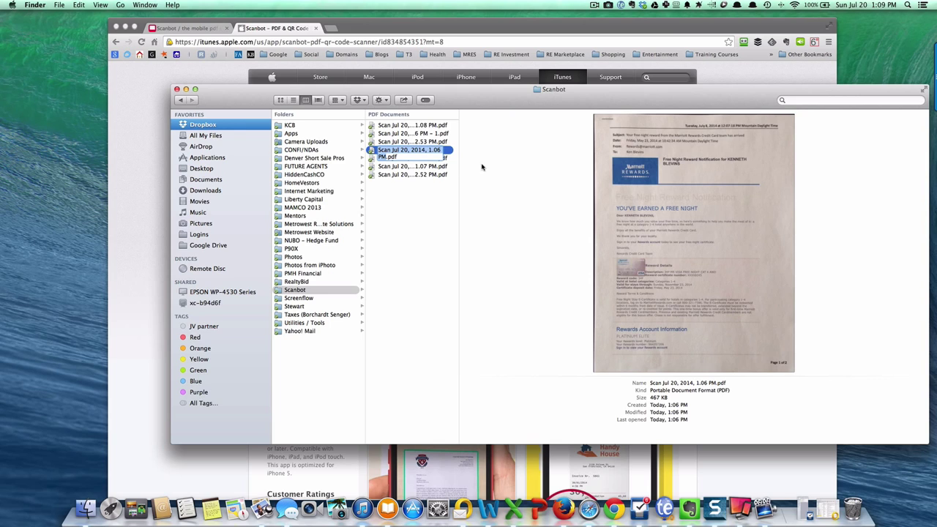
{"action": "key", "text": "Return"}
{"action": "left_click", "coordinate": [440, 154]}
{"action": "left_click_drag", "start_coordinate": [645, 95], "coordinate": [535, 95]}
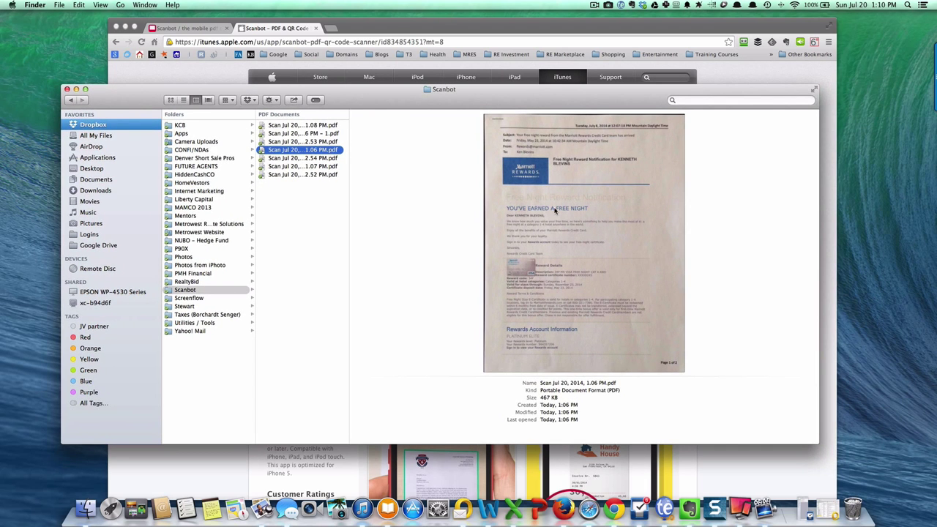
{"action": "double_click", "coordinate": [586, 229]}
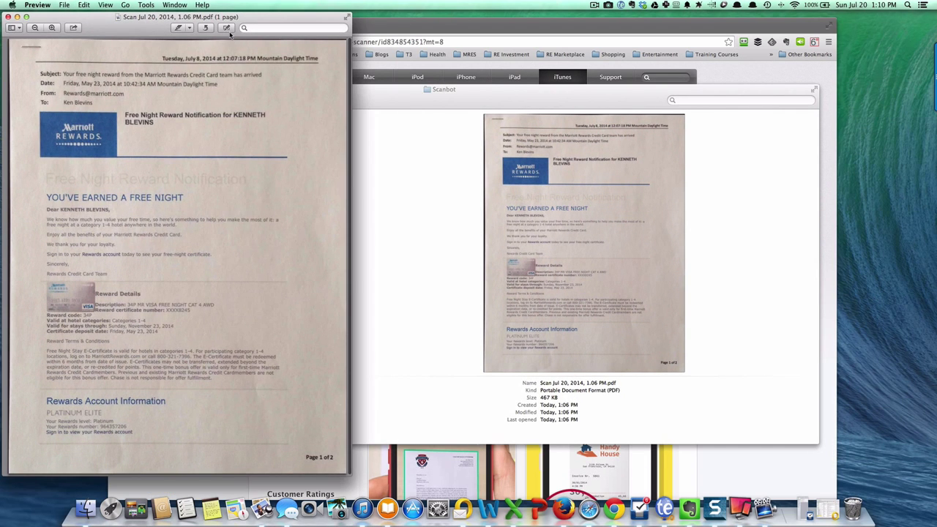
{"action": "left_click", "coordinate": [9, 16]}
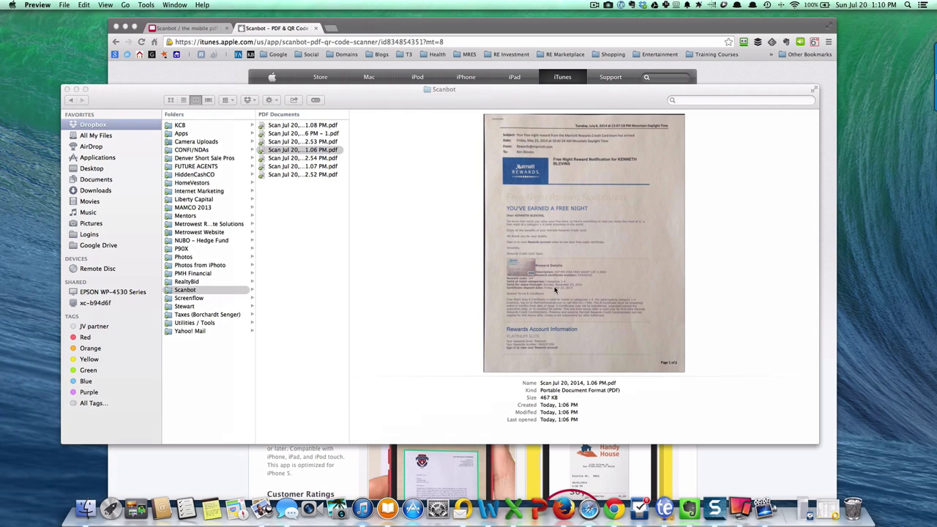
- Examine both pages of the tax bill scan Scan Jul 20, 2014, 12.53 PM.pdf in Finder and in Preview, and close it
{"action": "left_click", "coordinate": [295, 142]}
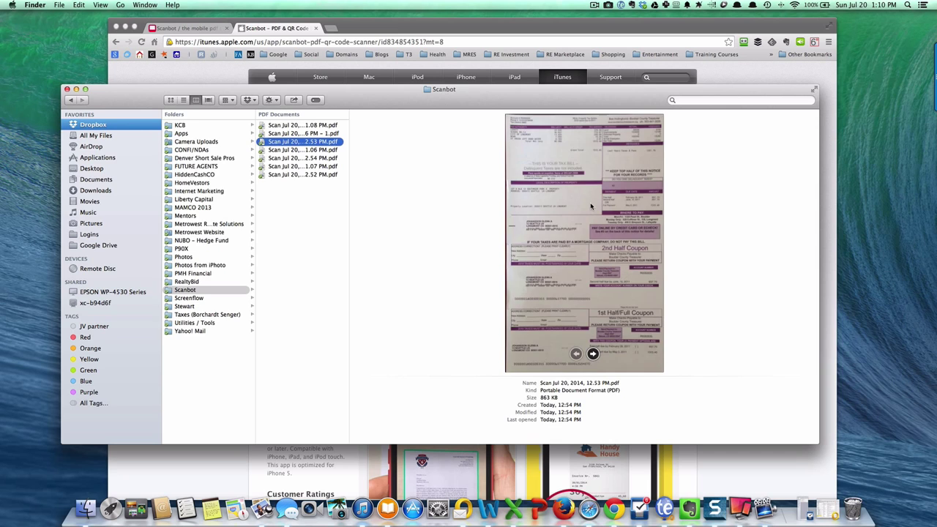
{"action": "left_click", "coordinate": [593, 355]}
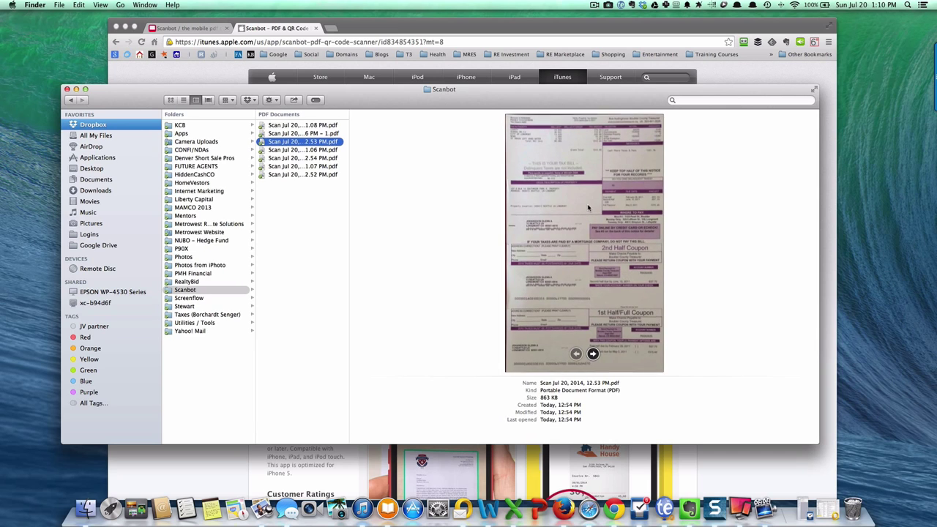
{"action": "left_click", "coordinate": [593, 355]}
{"action": "left_click", "coordinate": [576, 355]}
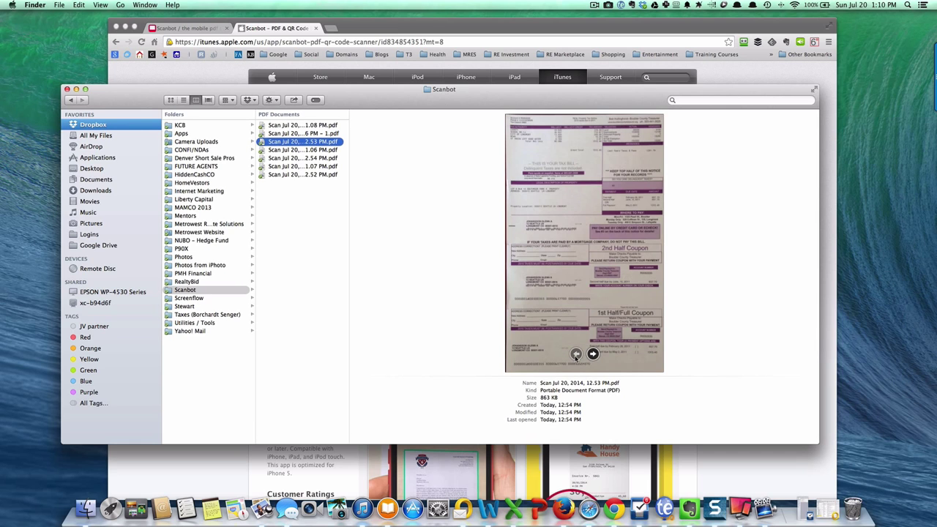
{"action": "double_click", "coordinate": [605, 263]}
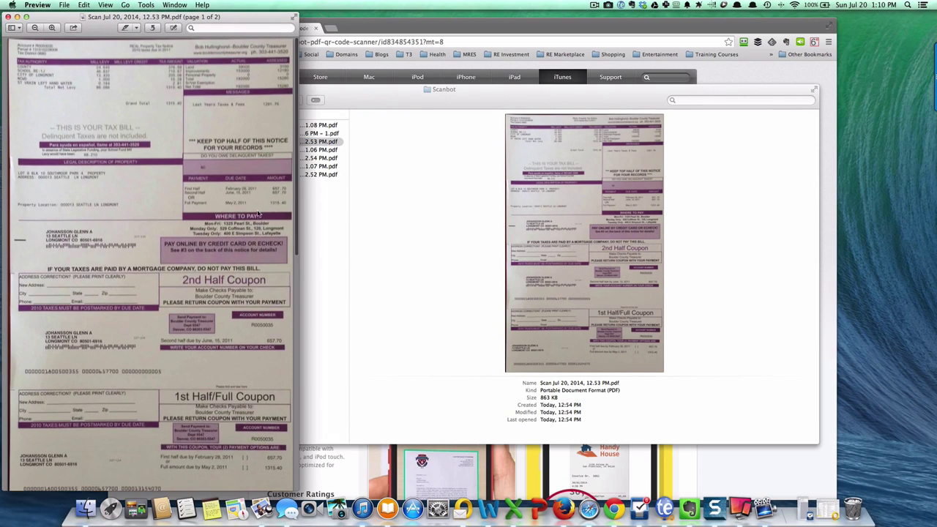
{"action": "scroll", "coordinate": [252, 220], "scroll_direction": "down", "scroll_amount": 10}
{"action": "scroll", "coordinate": [252, 219], "scroll_direction": "down", "scroll_amount": 5}
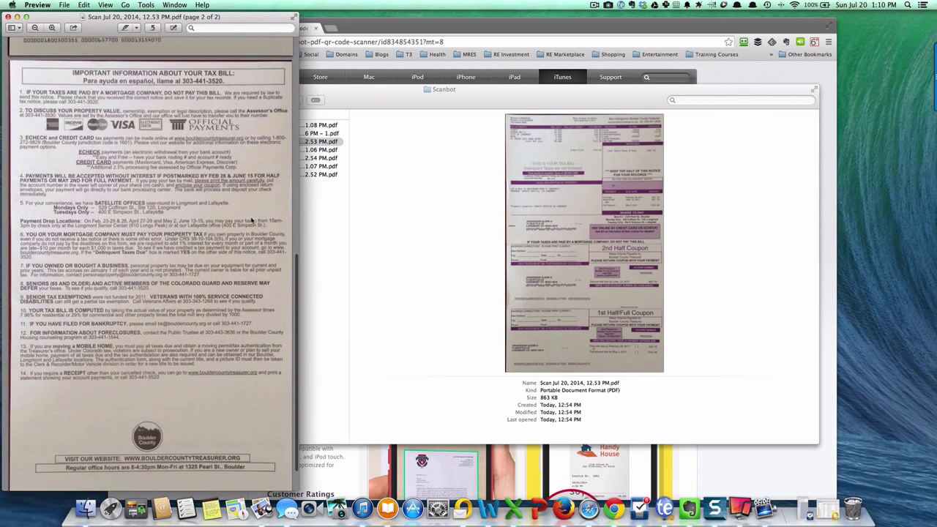
{"action": "scroll", "coordinate": [252, 219], "scroll_direction": "up", "scroll_amount": 15}
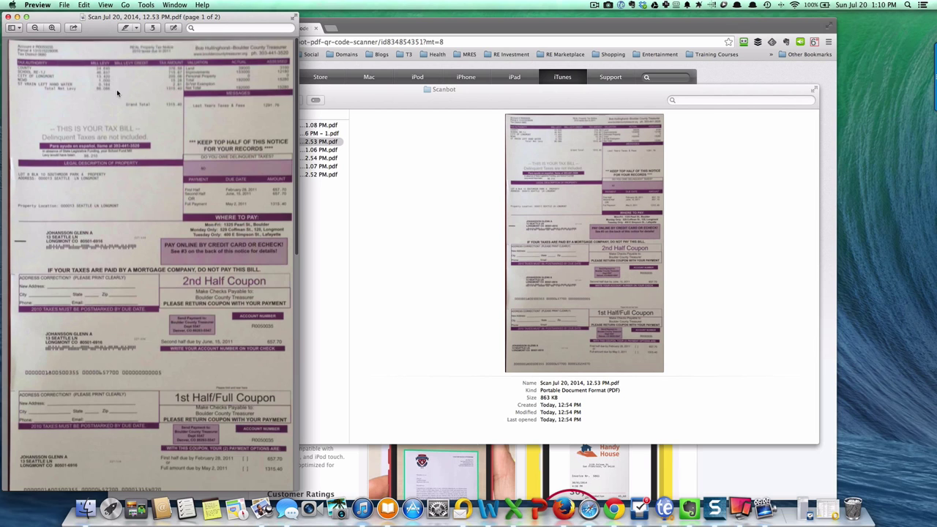
{"action": "left_click", "coordinate": [8, 16]}
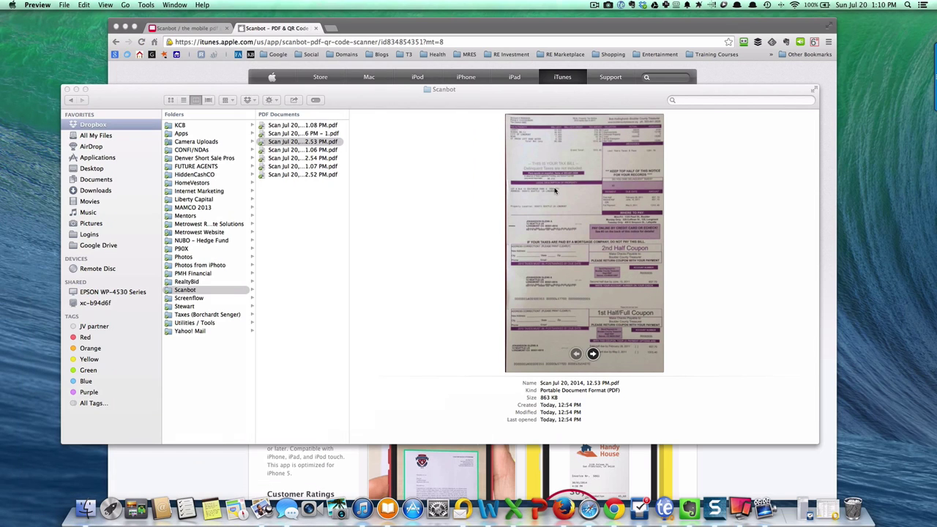
- Preview the scans named 1.06 PM - 1, 1.08 PM, 12.54 PM and 1.07 PM in the Scanbot folder
{"action": "left_click", "coordinate": [302, 134]}
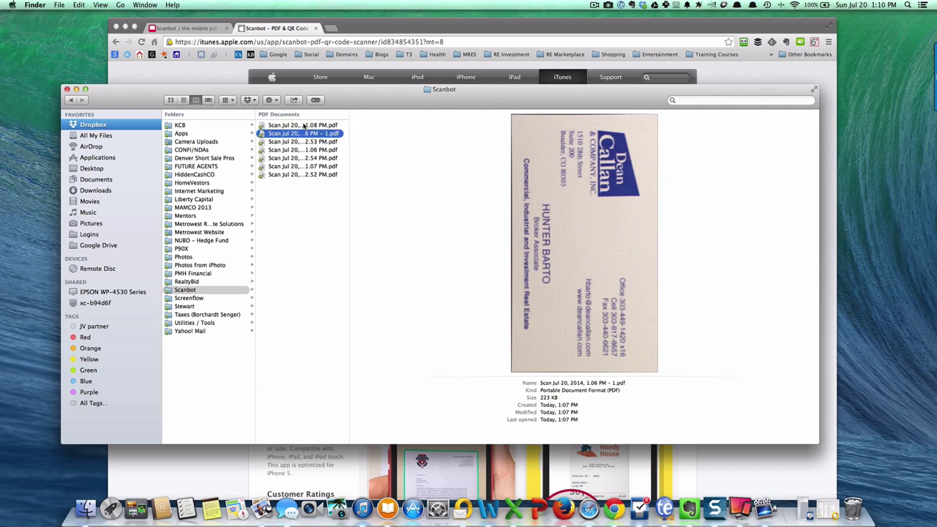
{"action": "left_click", "coordinate": [302, 126]}
{"action": "left_click", "coordinate": [305, 125]}
{"action": "left_click", "coordinate": [304, 159]}
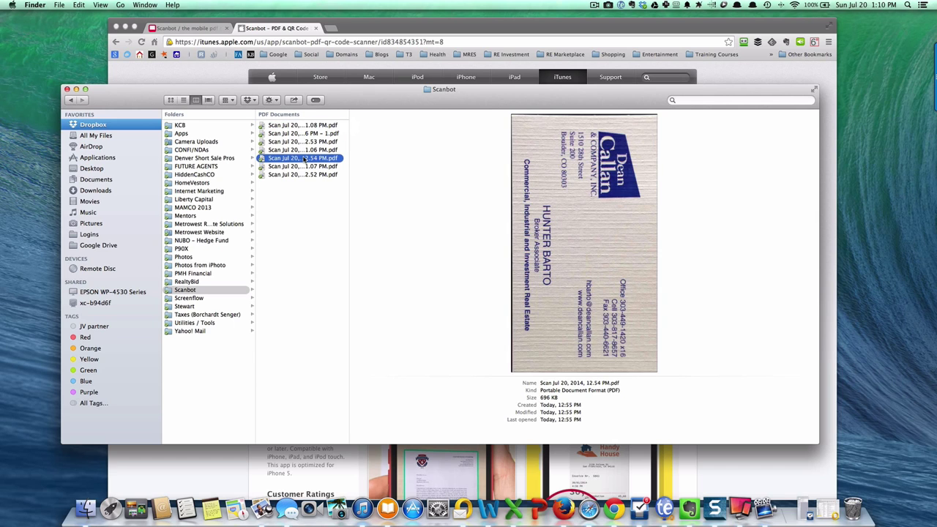
{"action": "left_click", "coordinate": [304, 167]}
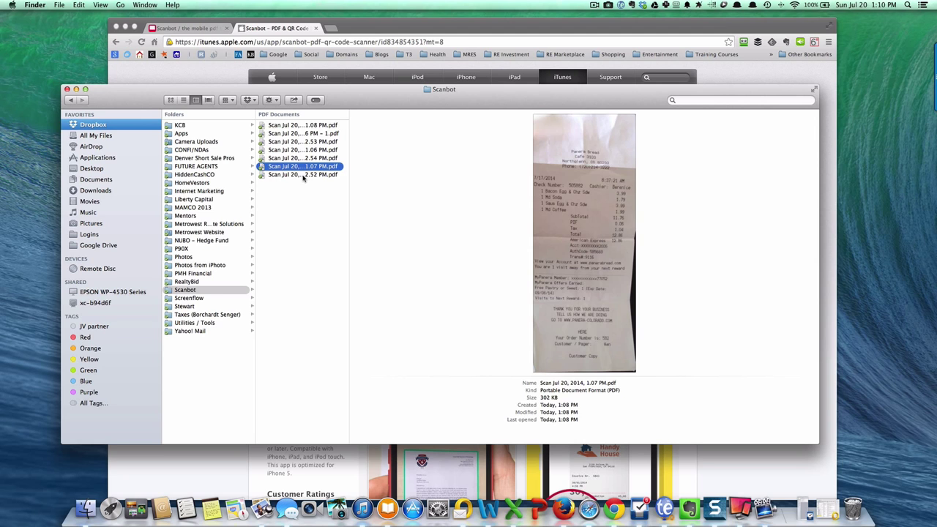
- Open the receipt scan Scan Jul 20, 2014, 1.07 PM.pdf in Preview, inspect its full length, and close it
{"action": "double_click", "coordinate": [303, 167]}
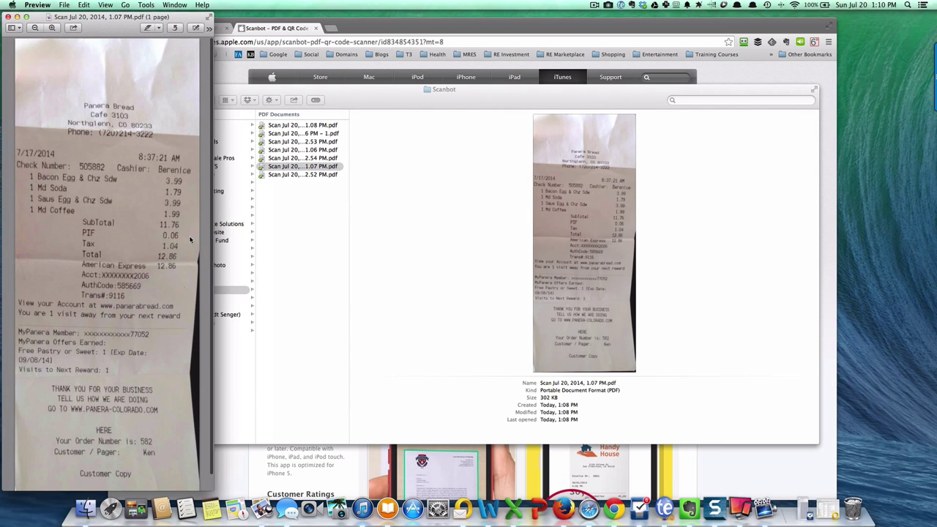
{"action": "scroll", "coordinate": [150, 213], "scroll_direction": "down", "scroll_amount": 2}
{"action": "scroll", "coordinate": [117, 146], "scroll_direction": "up", "scroll_amount": 3}
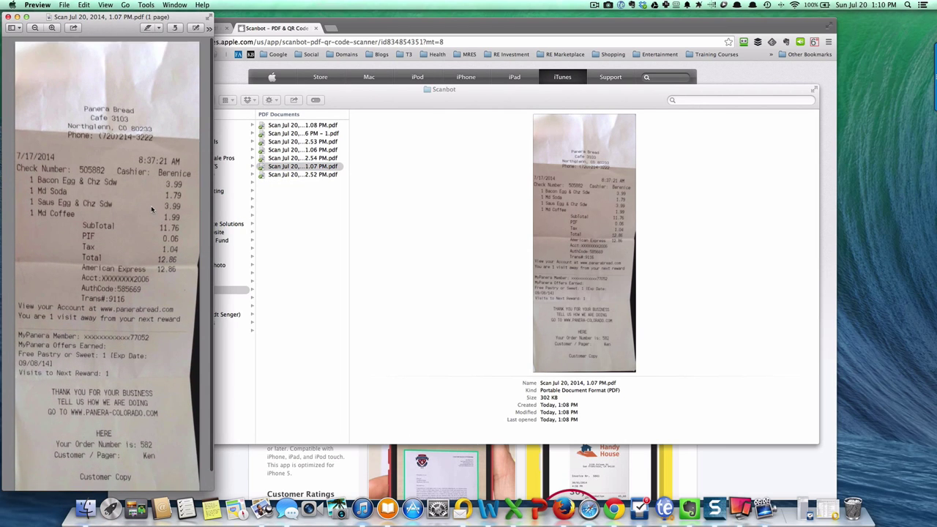
{"action": "left_click", "coordinate": [7, 16]}
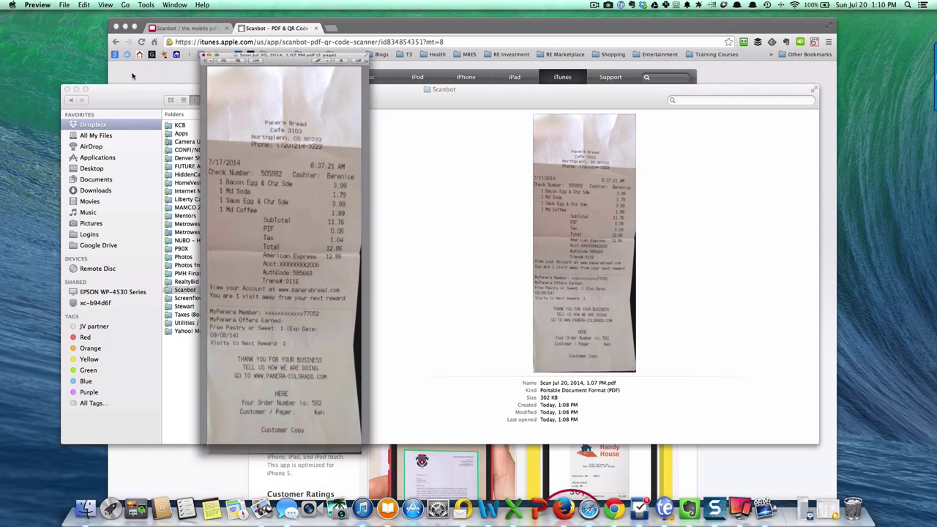
- Rename the 1.07 PM receipt scan as Amex receipt_date.pdf
{"action": "left_click", "coordinate": [292, 170]}
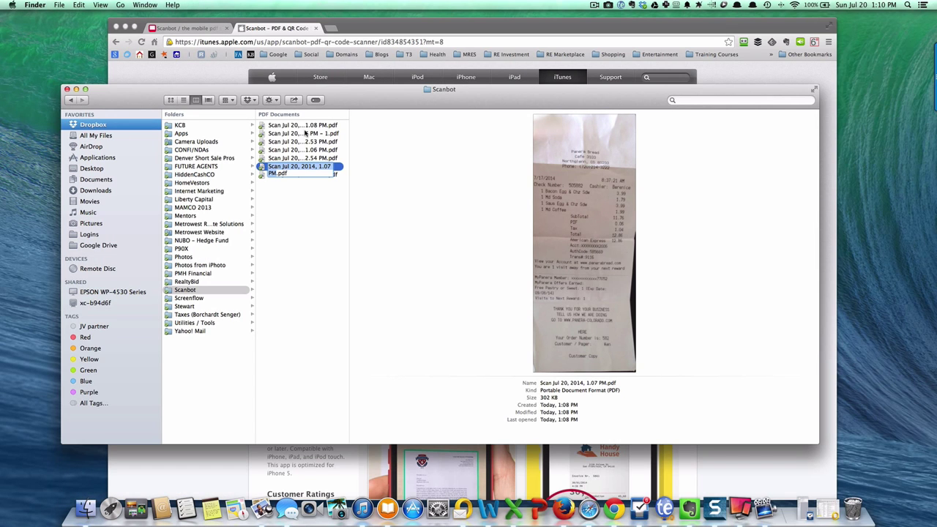
{"action": "left_click", "coordinate": [318, 168]}
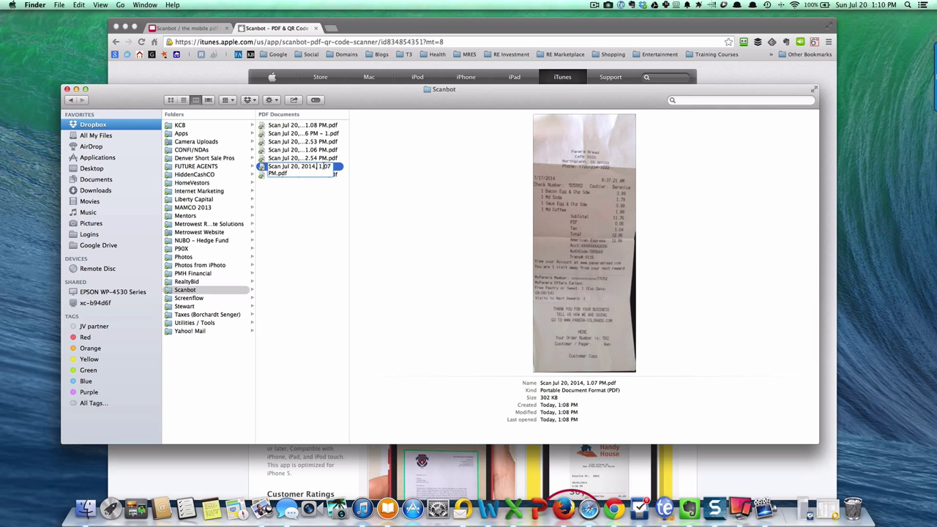
{"action": "triple_click", "coordinate": [270, 172]}
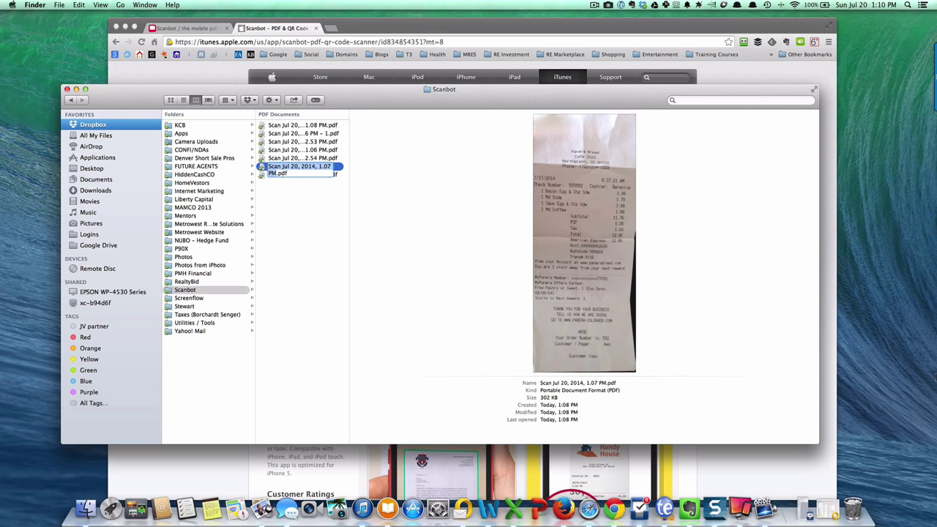
{"action": "type", "text": "Amex re"}
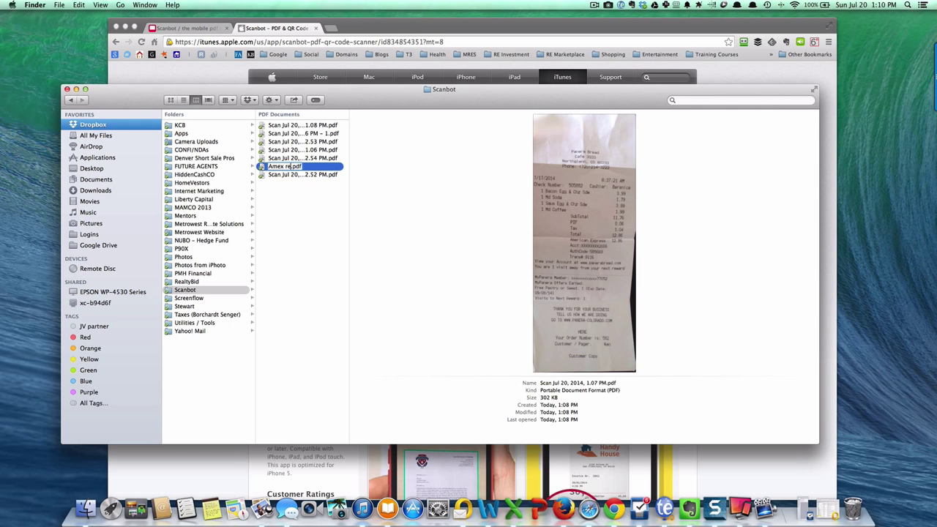
{"action": "type", "text": "ci"}
{"action": "key", "text": "BackSpace"}
{"action": "type", "text": "eipt_ date"}
{"action": "key", "text": "Return"}
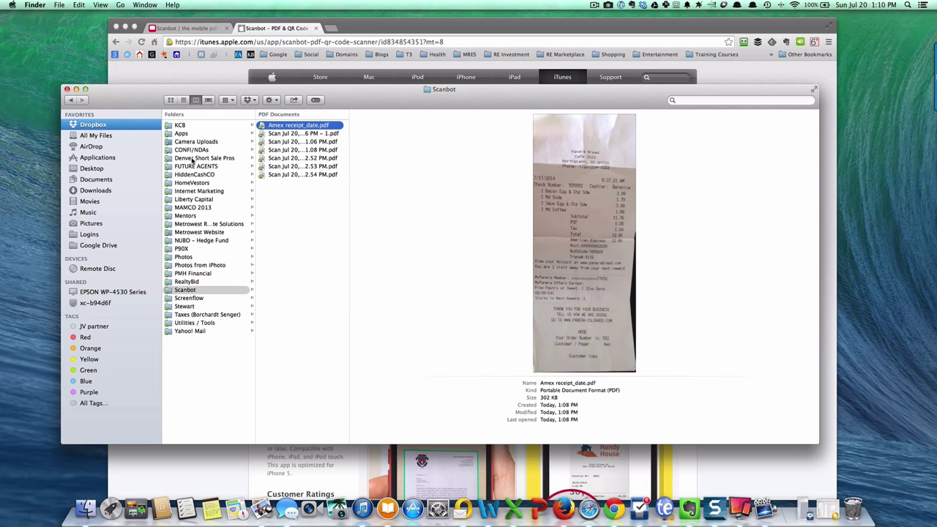
- Preview the 12.53 PM tax bill scan once more and close the Finder window
{"action": "mouse_move", "coordinate": [307, 126]}
{"action": "left_mouse_down"}
{"action": "mouse_move", "coordinate": [236, 123]}
{"action": "mouse_move", "coordinate": [205, 135]}
{"action": "mouse_move", "coordinate": [307, 128]}
{"action": "left_mouse_up"}
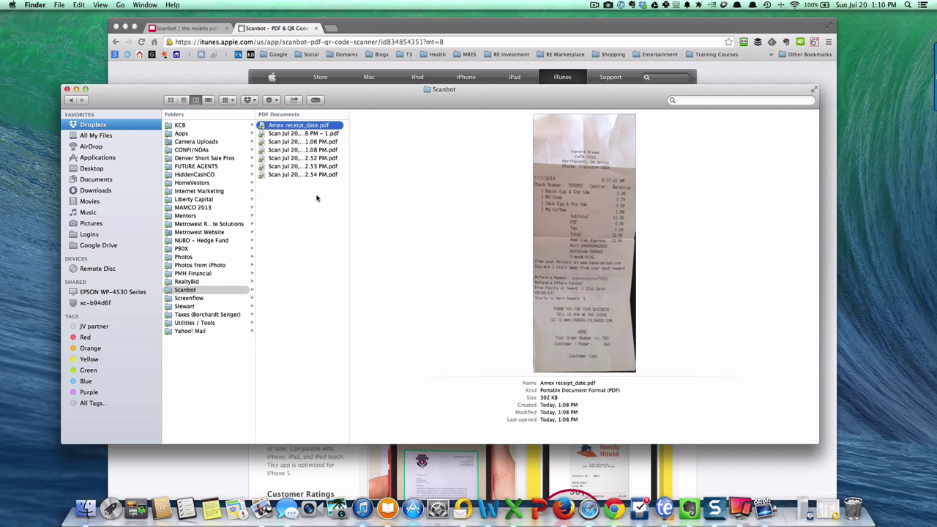
{"action": "left_click", "coordinate": [406, 230]}
{"action": "left_click", "coordinate": [318, 166]}
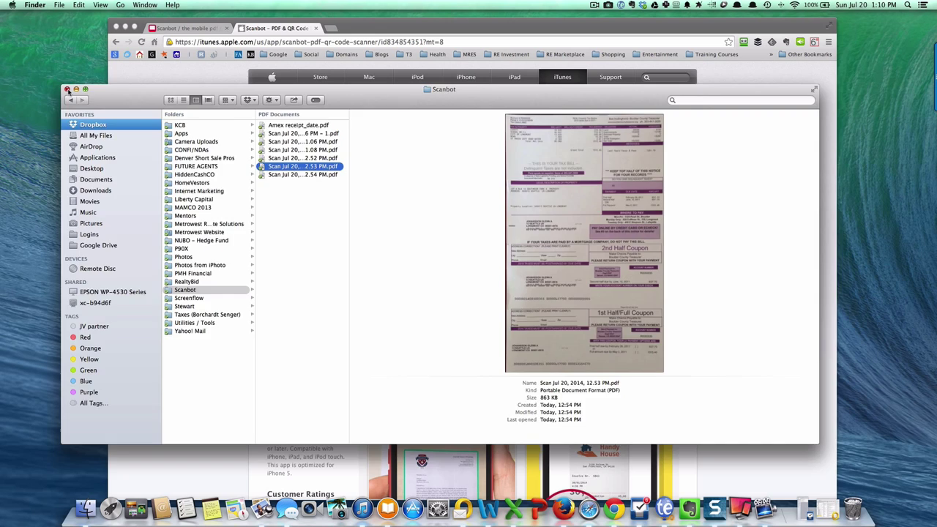
{"action": "left_click", "coordinate": [66, 89]}
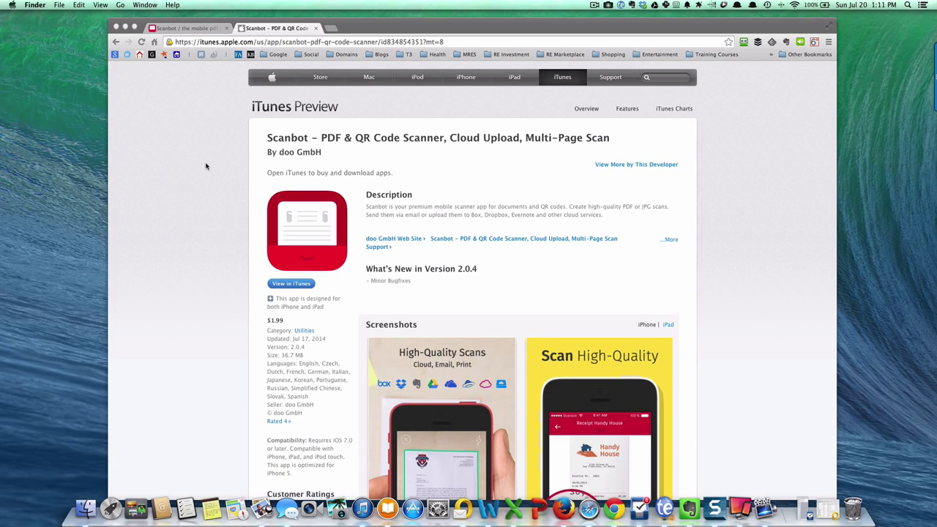
{"action": "scroll", "coordinate": [206, 166], "scroll_direction": "up", "scroll_amount": 2}
{"action": "scroll", "coordinate": [205, 166], "scroll_direction": "down", "scroll_amount": 3}
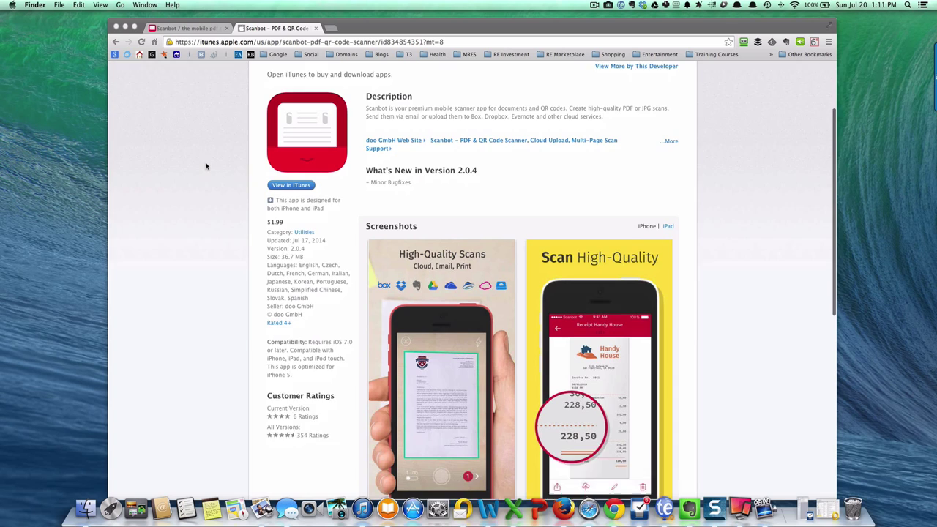
{"action": "scroll", "coordinate": [205, 166], "scroll_direction": "down", "scroll_amount": 2}
{"action": "scroll", "coordinate": [206, 166], "scroll_direction": "up", "scroll_amount": 4}
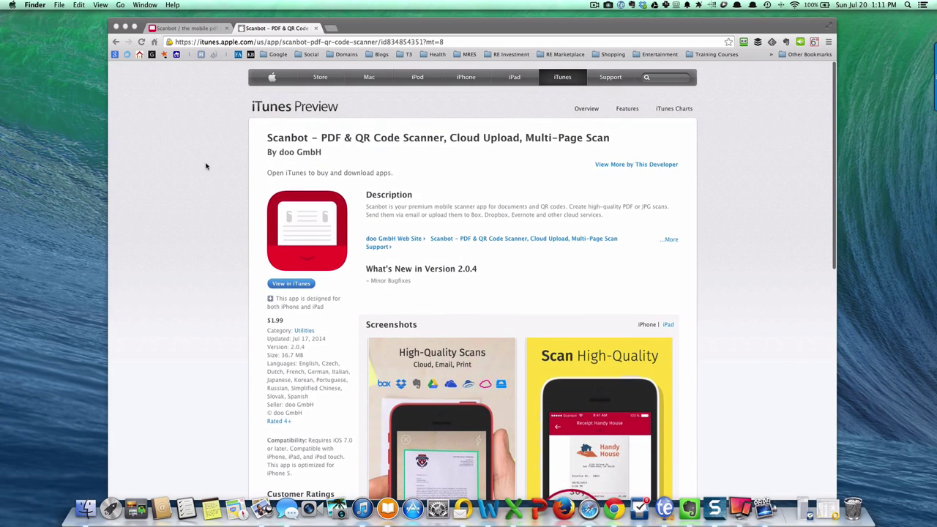